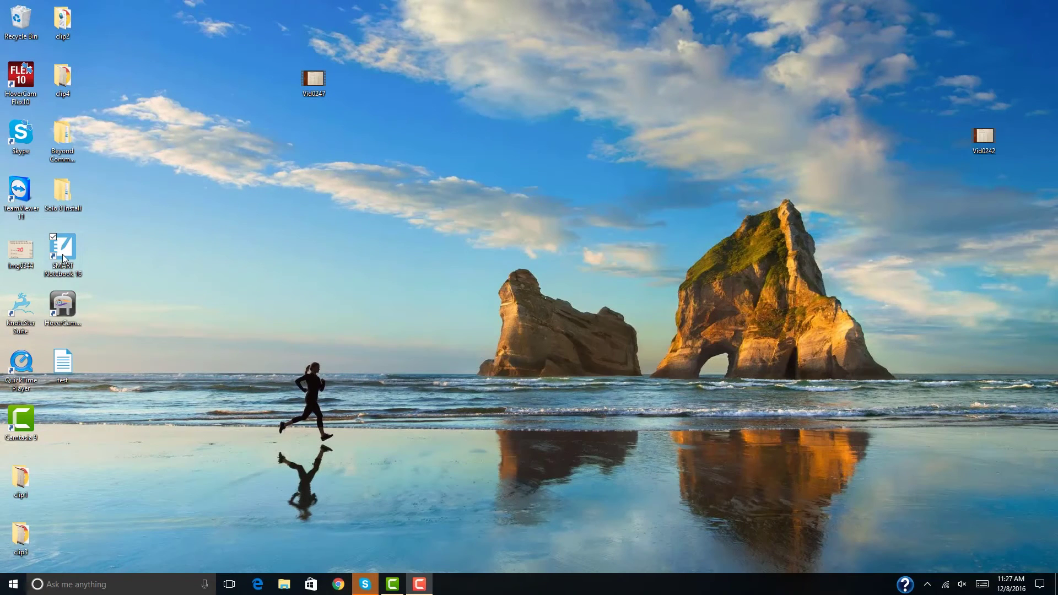
Launch SMART Notebook 16 from the desktop and dismiss the License Status notice.
double_click(62, 253)
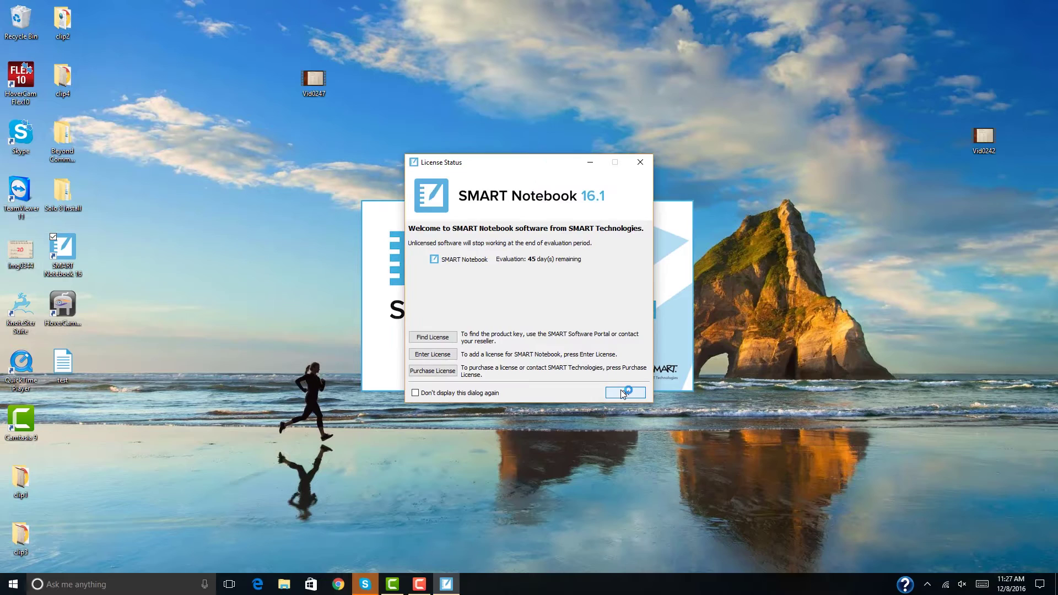
left_click(622, 392)
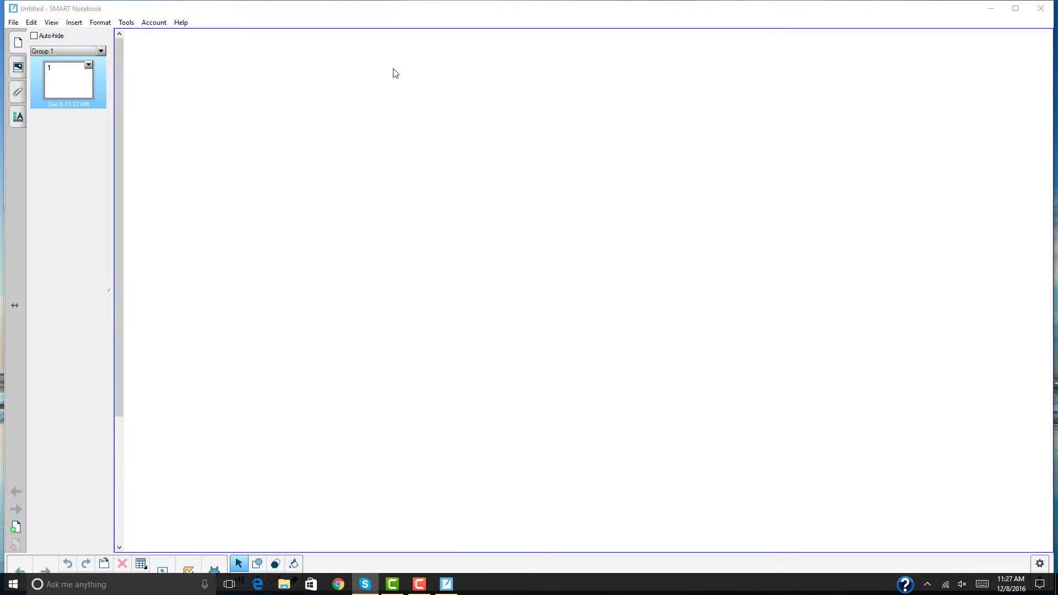
left_click(74, 23)
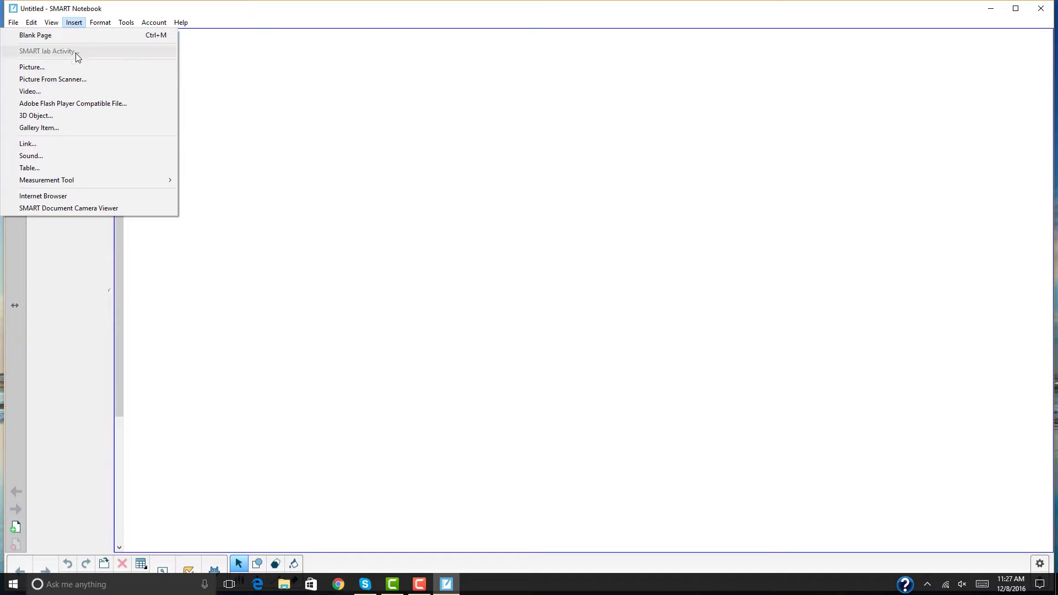
left_click(68, 195)
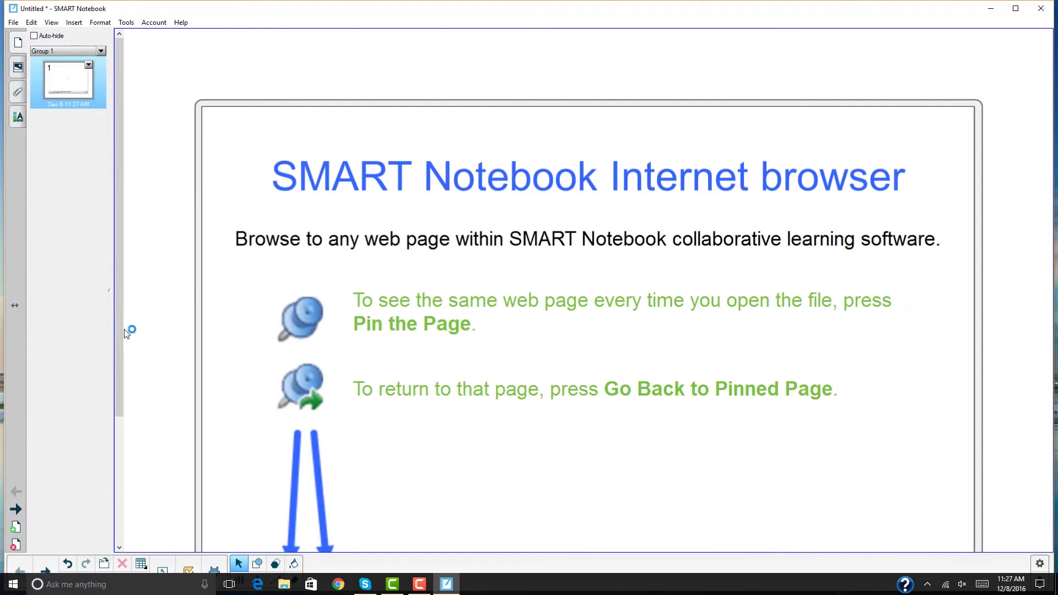
scroll(127, 330, "down", 3)
left_click(657, 442)
type("www.t")
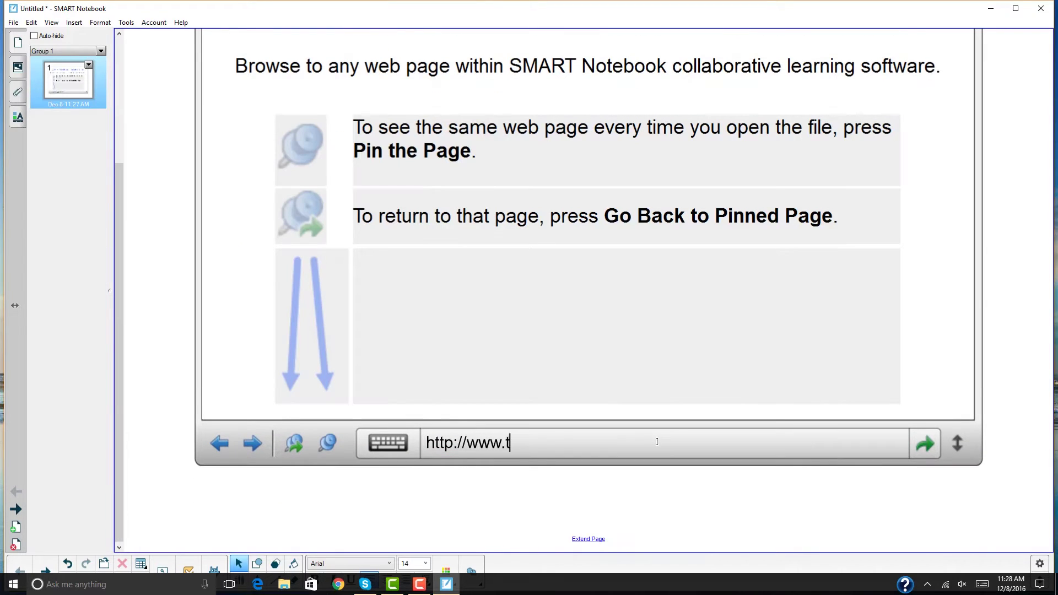
type("hehovercam.com/li")
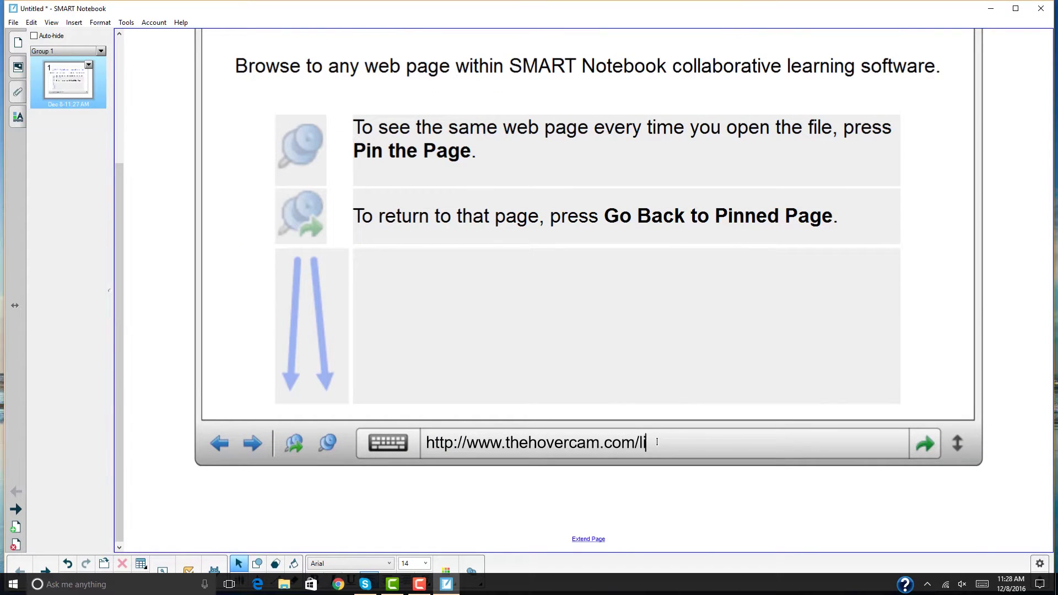
type("vecam/")
key("Return")
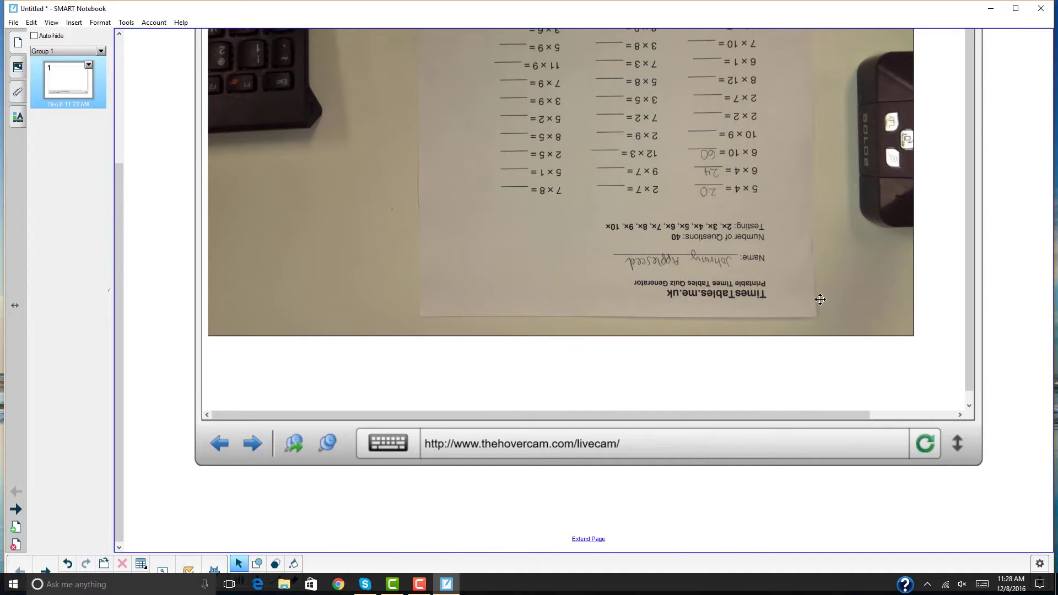
Scroll back up the embedded HoverCam live-camera page.
scroll(120, 223, "up", 3)
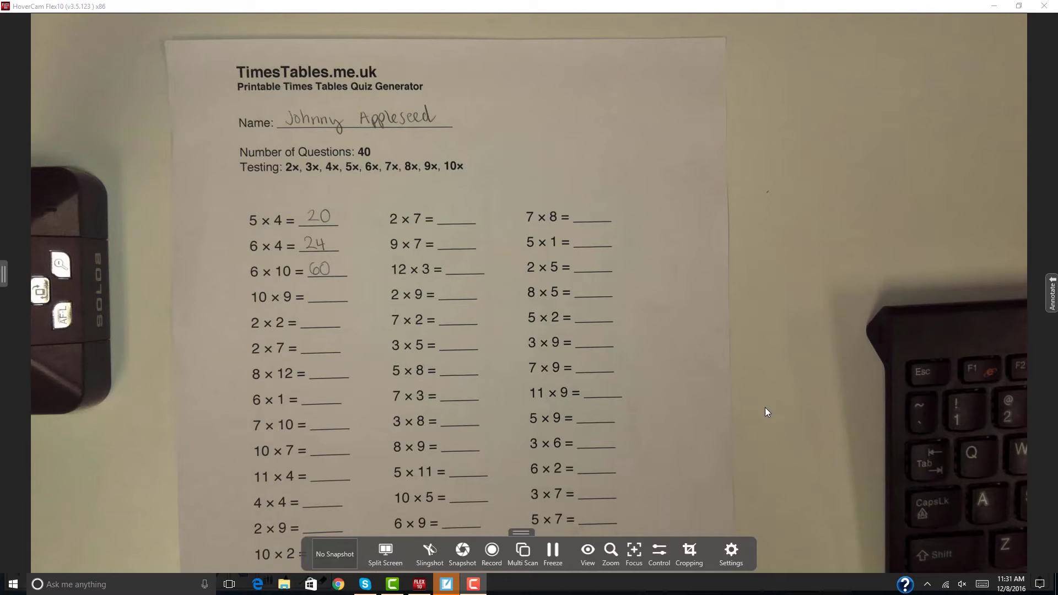
left_click(432, 553)
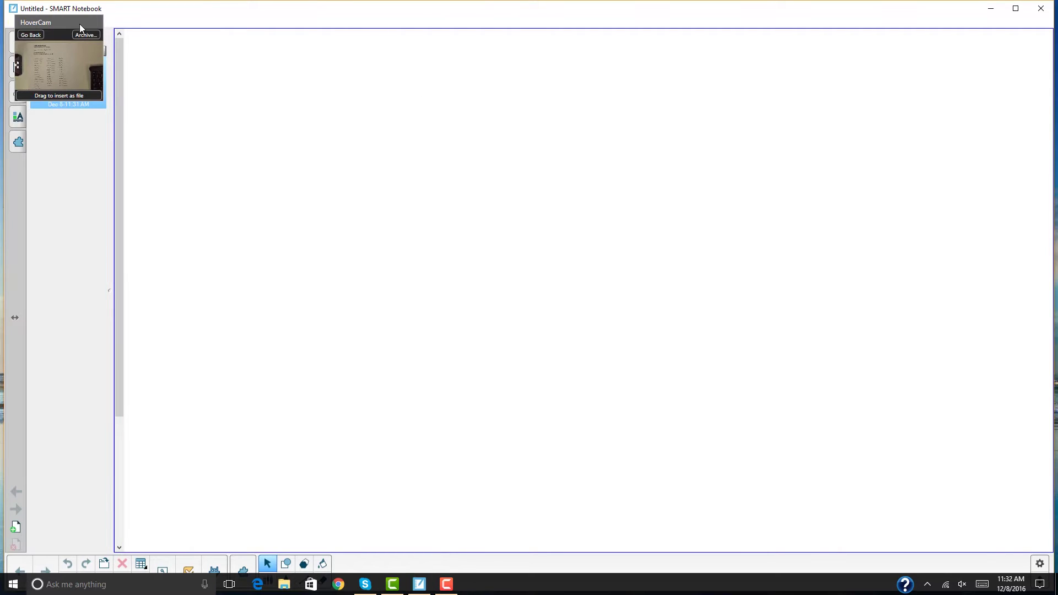
left_click_drag(80, 25, 940, 72)
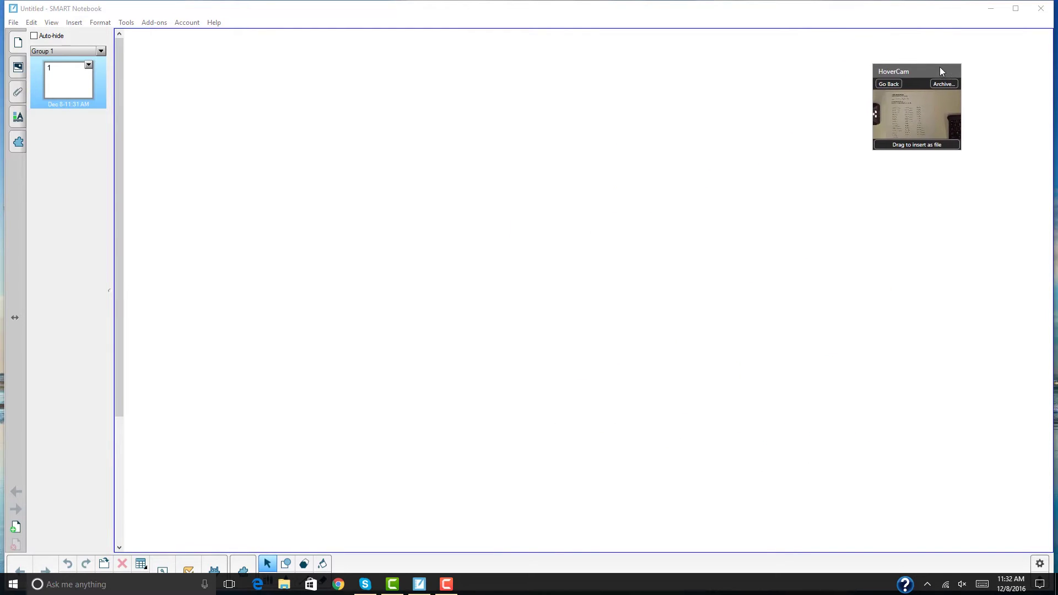
left_click(888, 84)
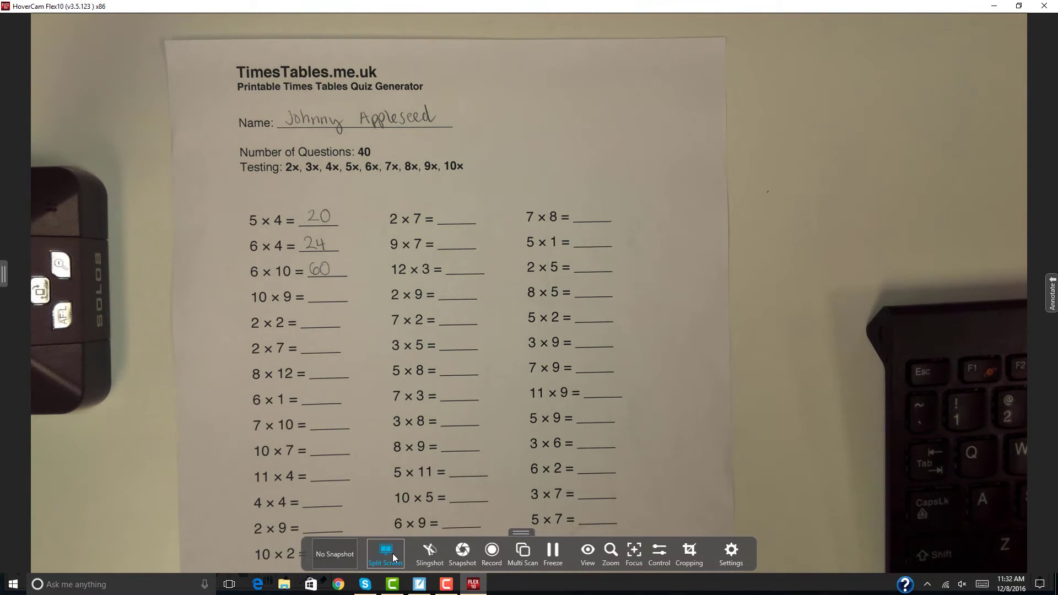
Slingshot the worksheet camera snapshot onto the Notebook page, then go back to HoverCam's live view.
left_click(430, 556)
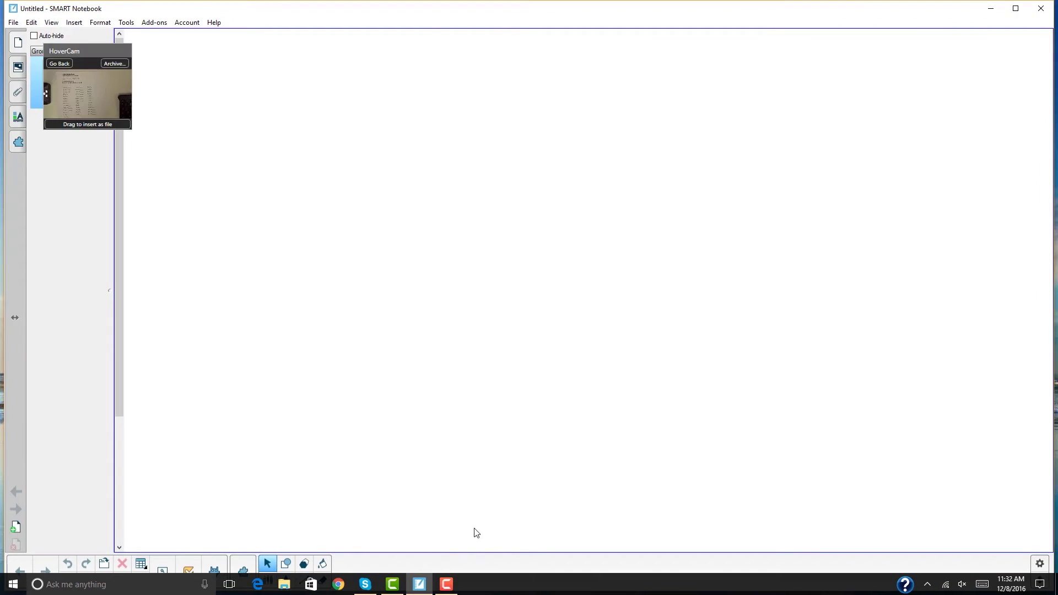
left_click_drag(101, 56, 928, 81)
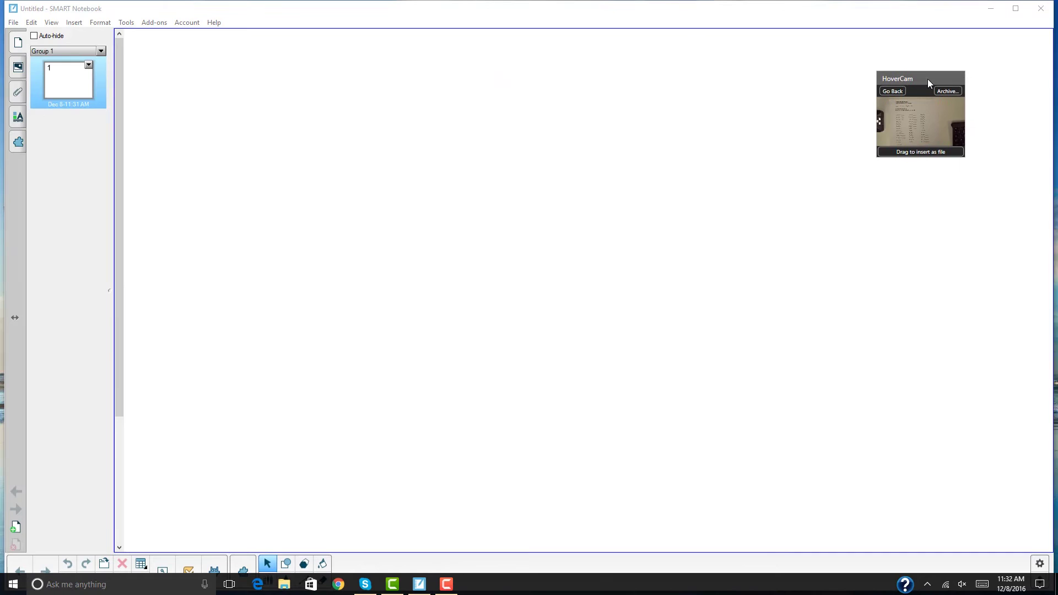
left_click_drag(876, 132, 438, 205)
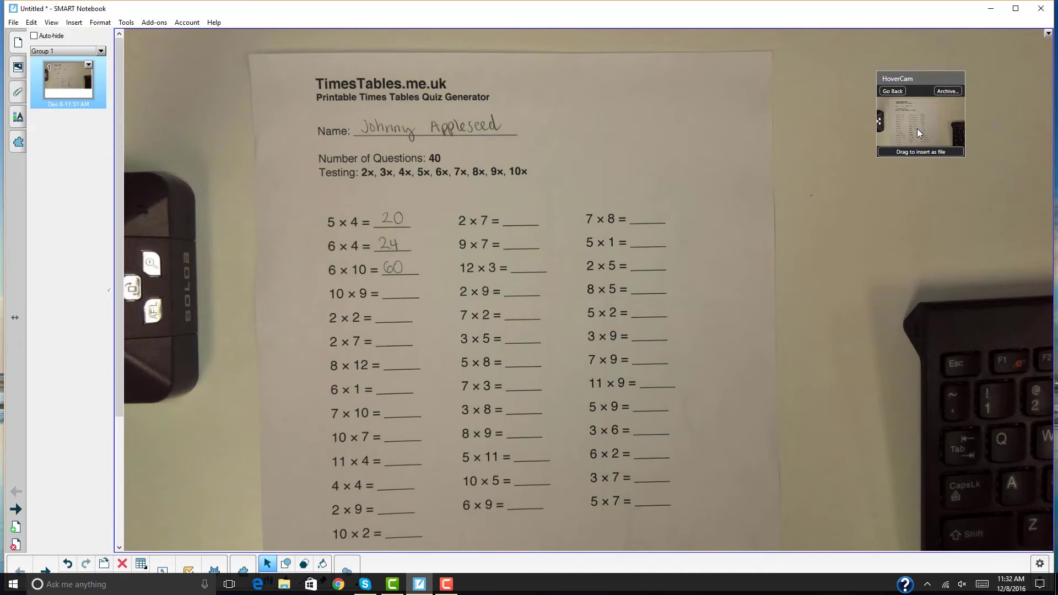
left_click_drag(948, 120, 707, 251)
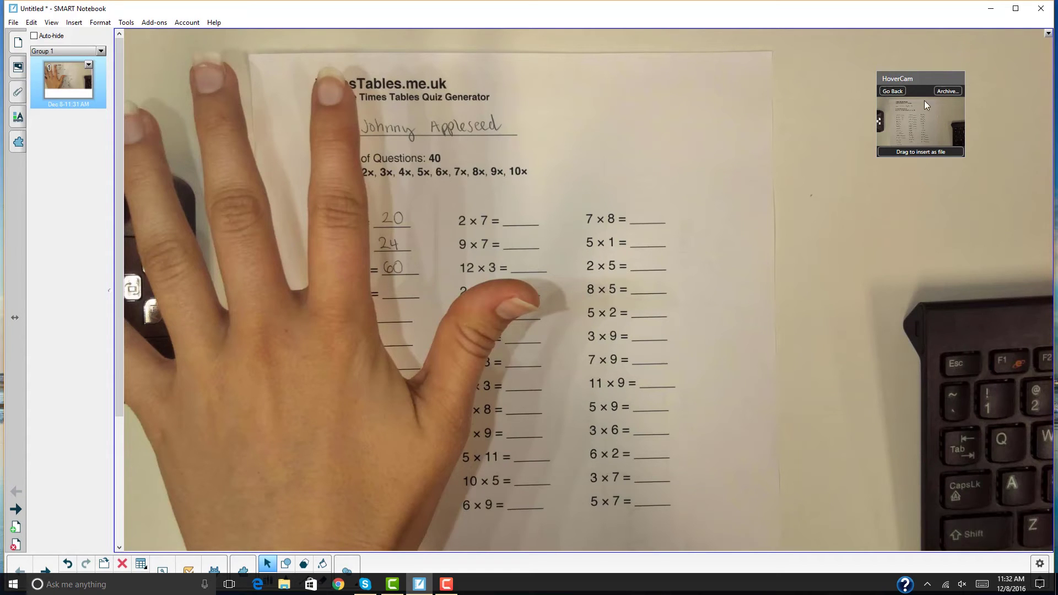
left_click(899, 91)
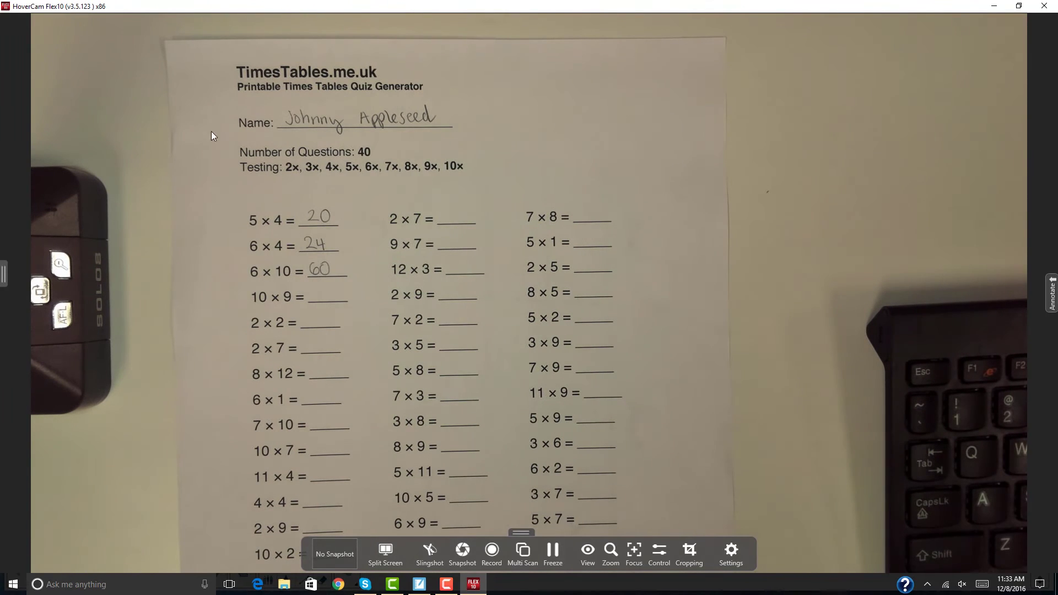
Open the Flex Library archive from the snapshot gallery and restore HoverCam to a smaller window.
left_click(5, 274)
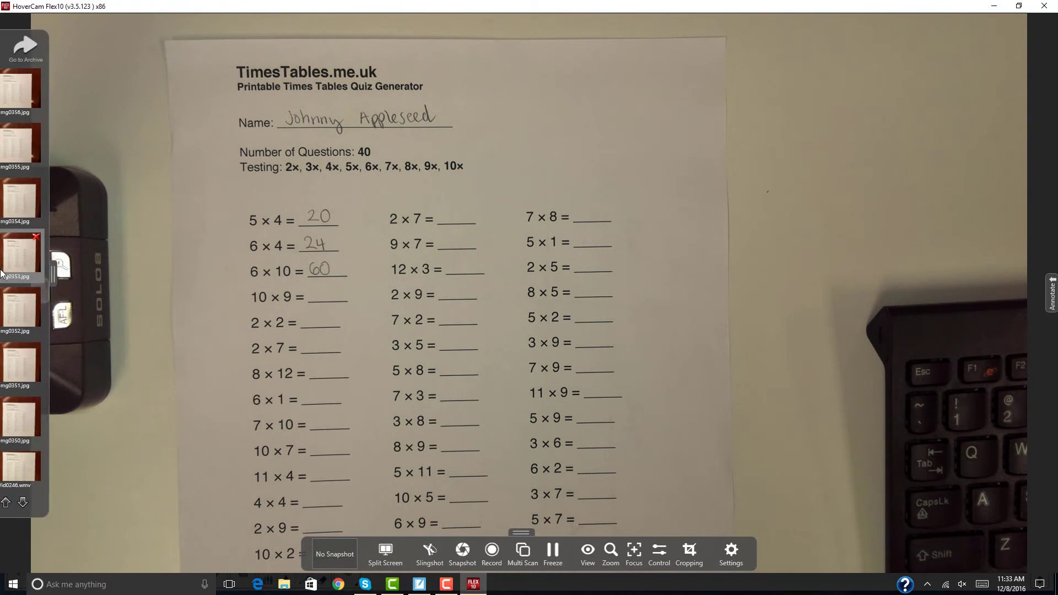
left_click(39, 52)
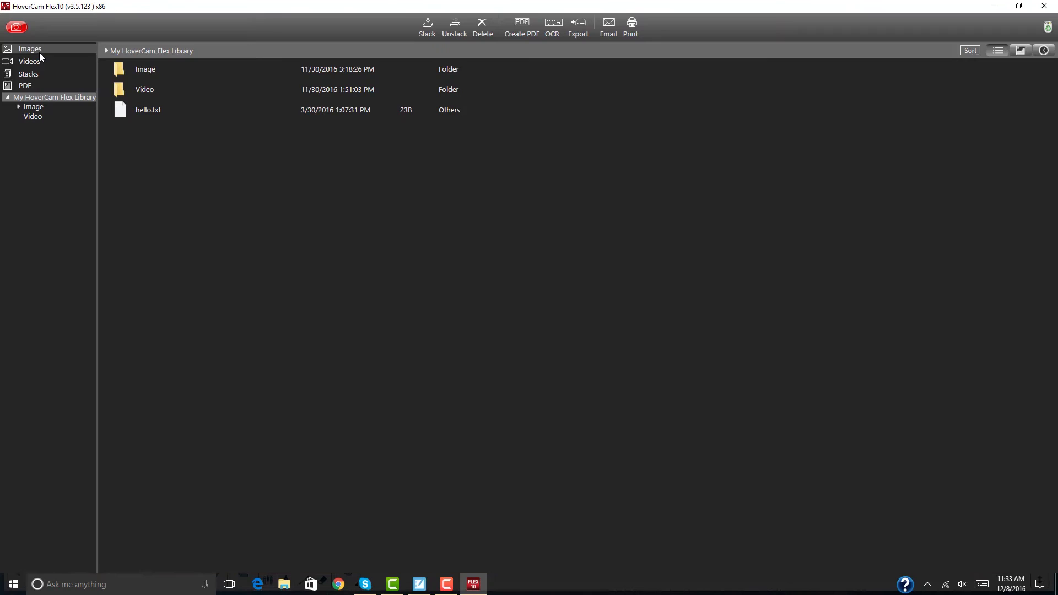
left_click(1020, 6)
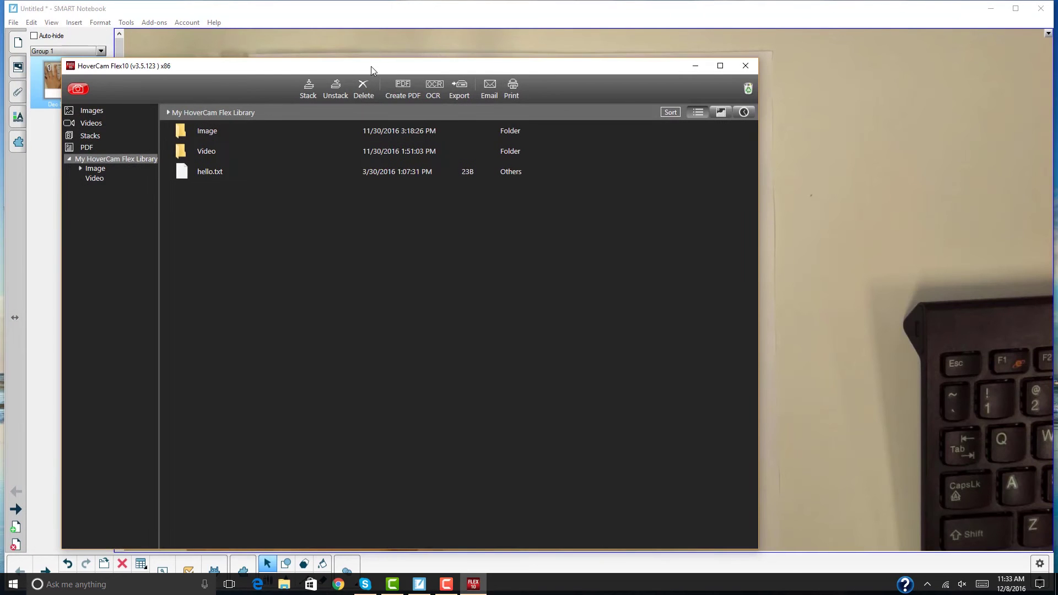
Open the library's Image folder and drop Img0348.jpg onto the page, optimizing its size.
left_click_drag(371, 66, 811, 41)
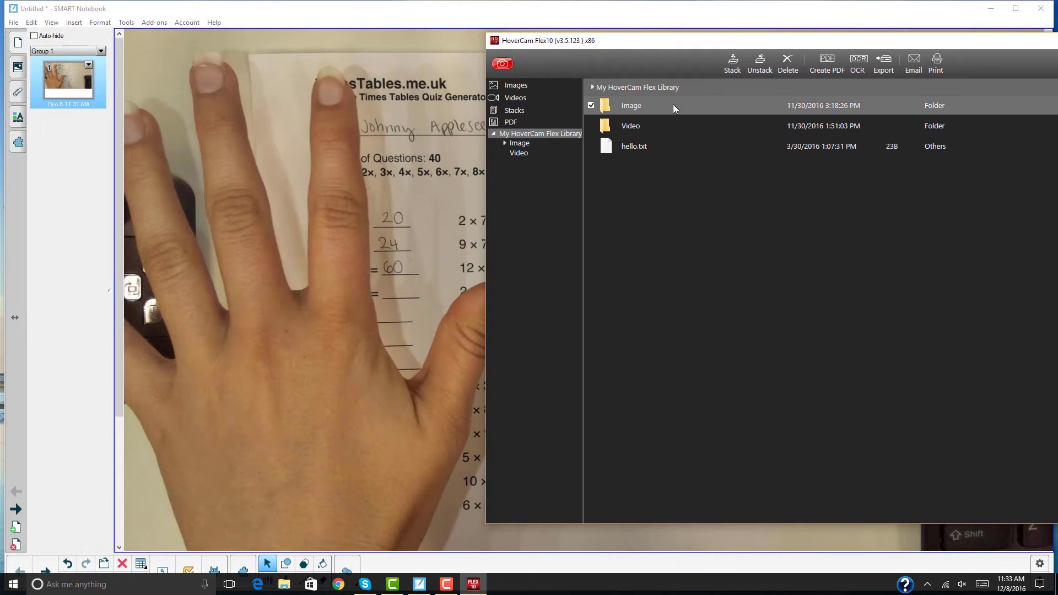
double_click(673, 105)
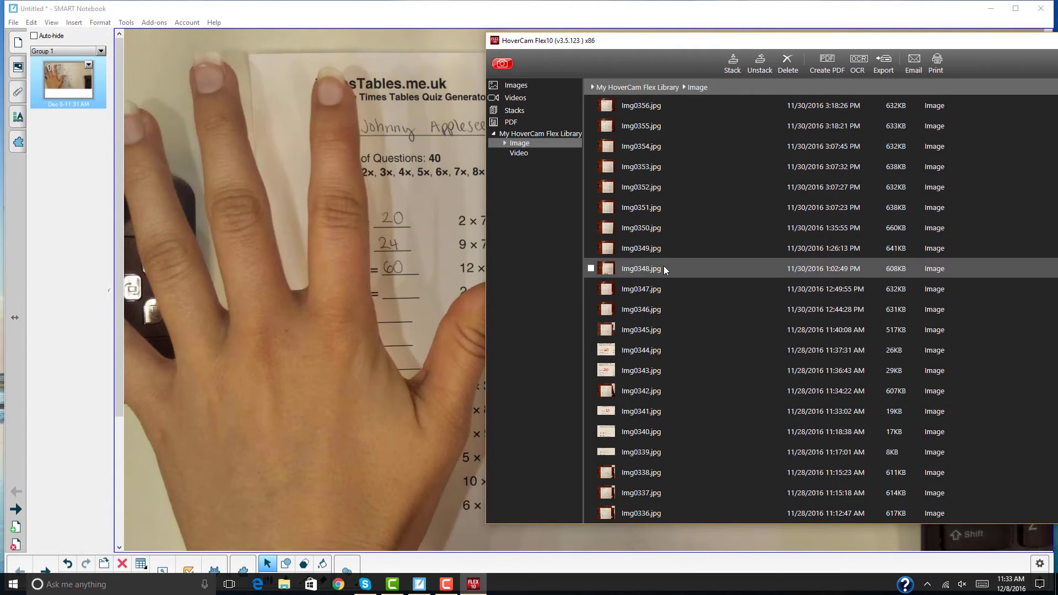
left_click_drag(664, 266, 360, 266)
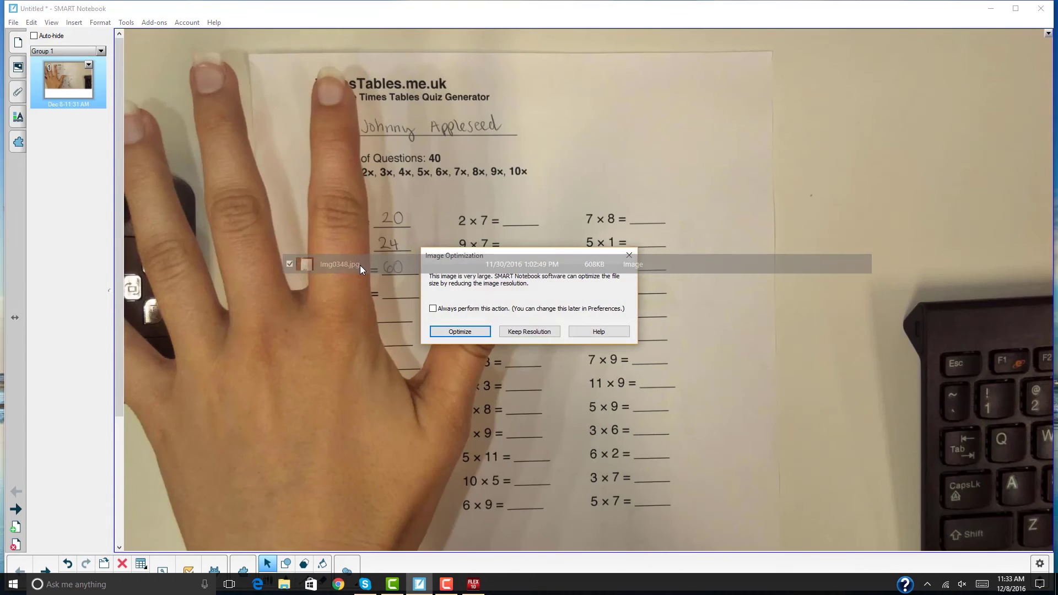
left_click(479, 331)
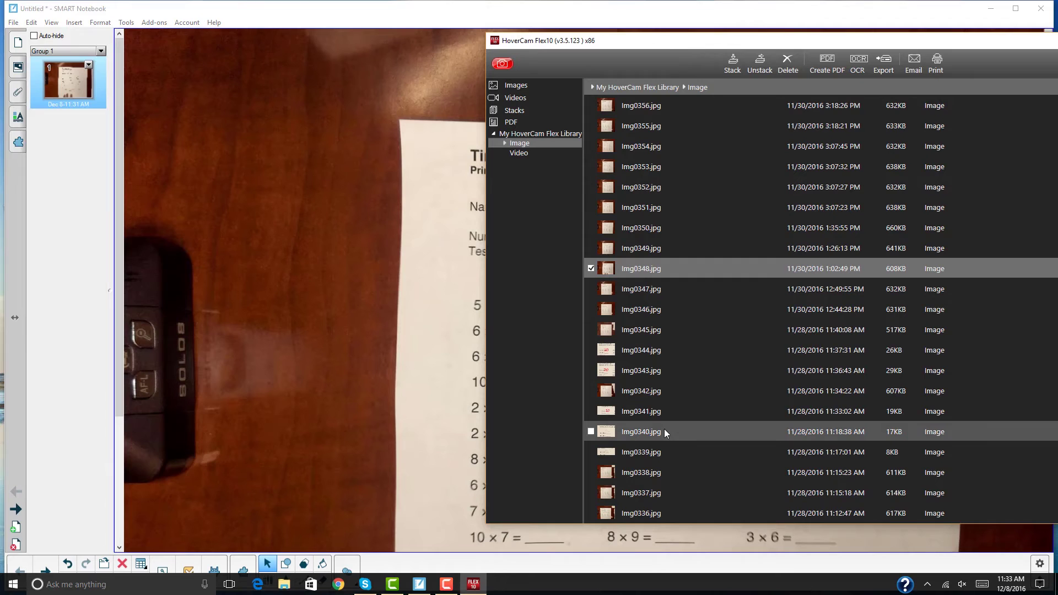
Drop Img0341.jpg onto the page and move the worksheet image up and right.
left_click_drag(665, 417, 402, 359)
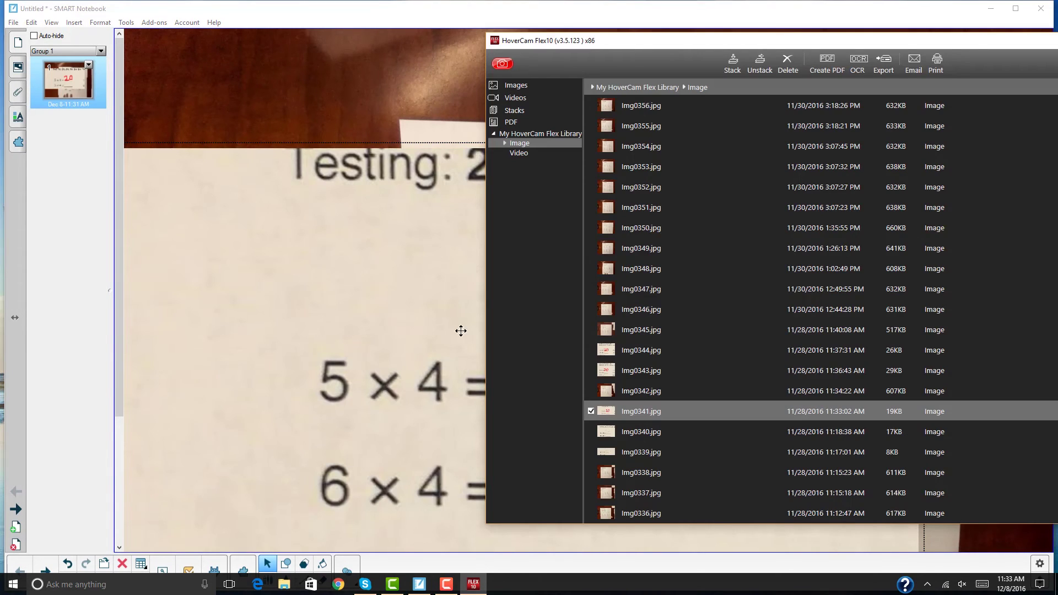
left_click(373, 22)
left_click(539, 349)
left_click_drag(589, 270, 622, 242)
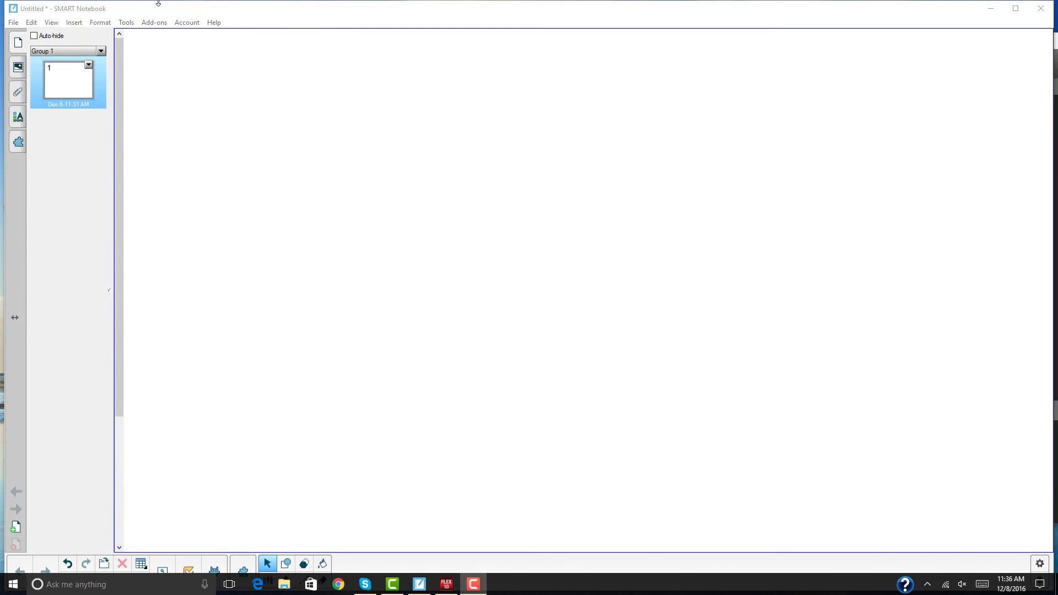
Turn on Transparent Background and maximize HoverCam Flex10 in its live camera view.
left_click(53, 23)
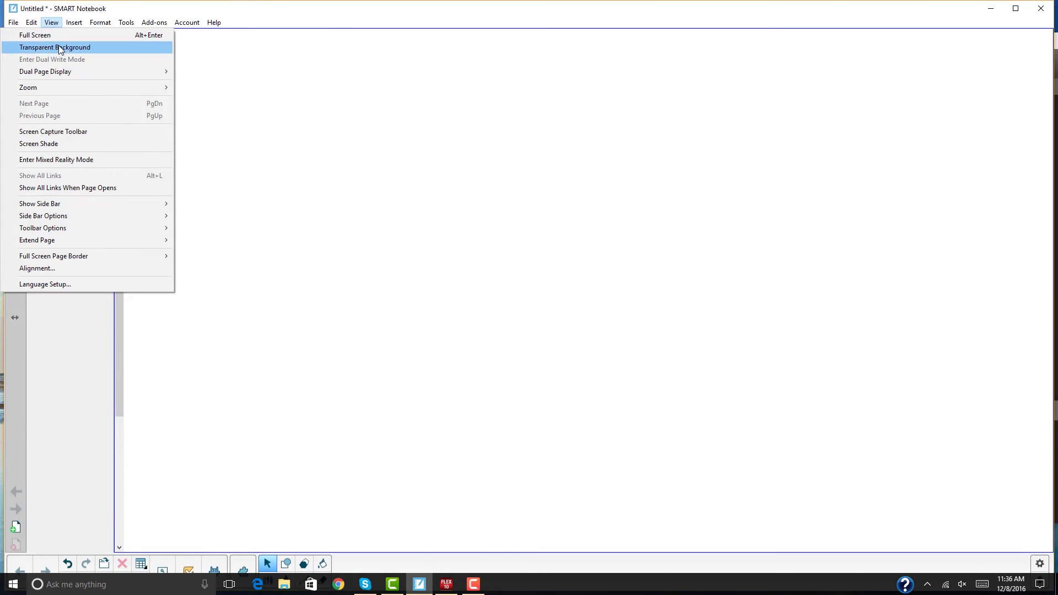
left_click(60, 47)
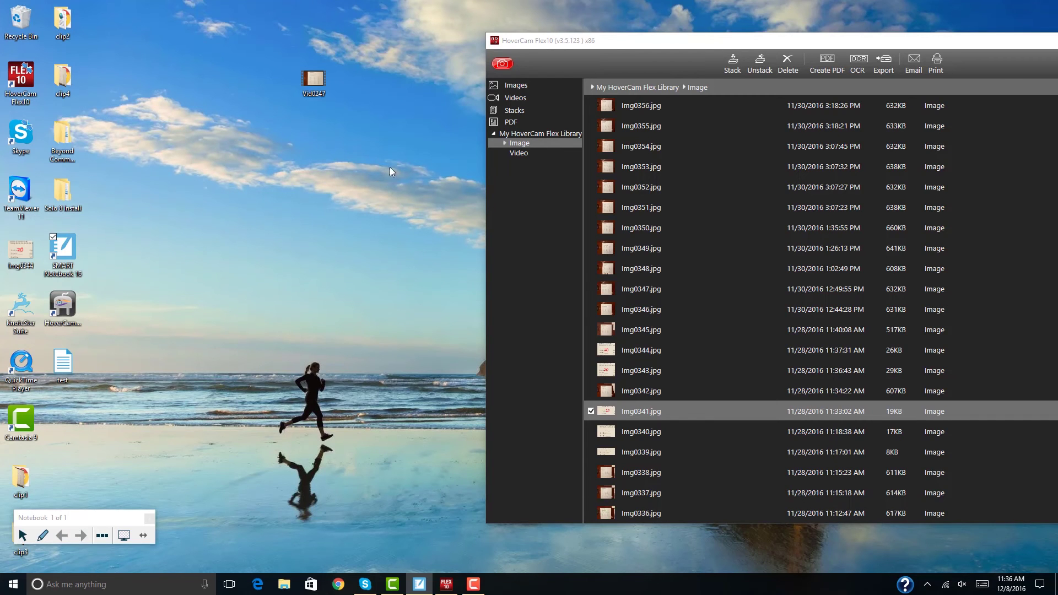
left_click_drag(634, 40, 310, 37)
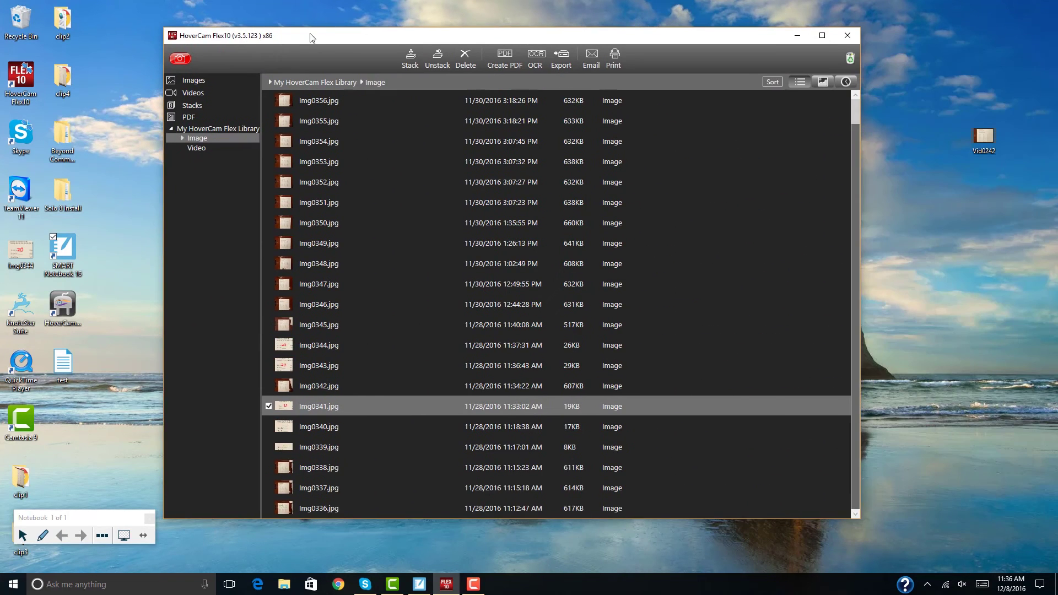
left_click(823, 36)
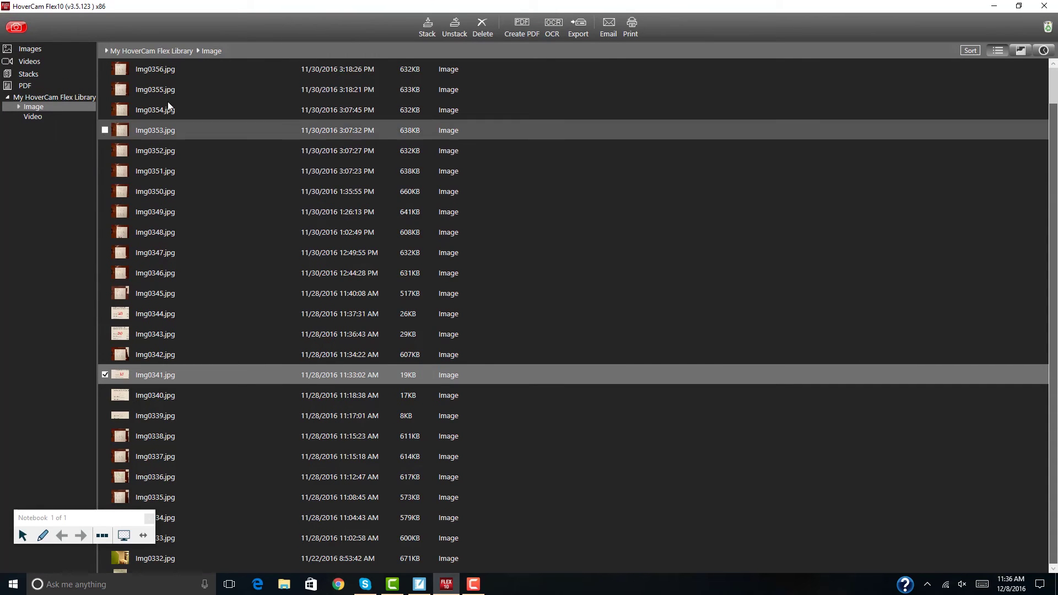
left_click(16, 27)
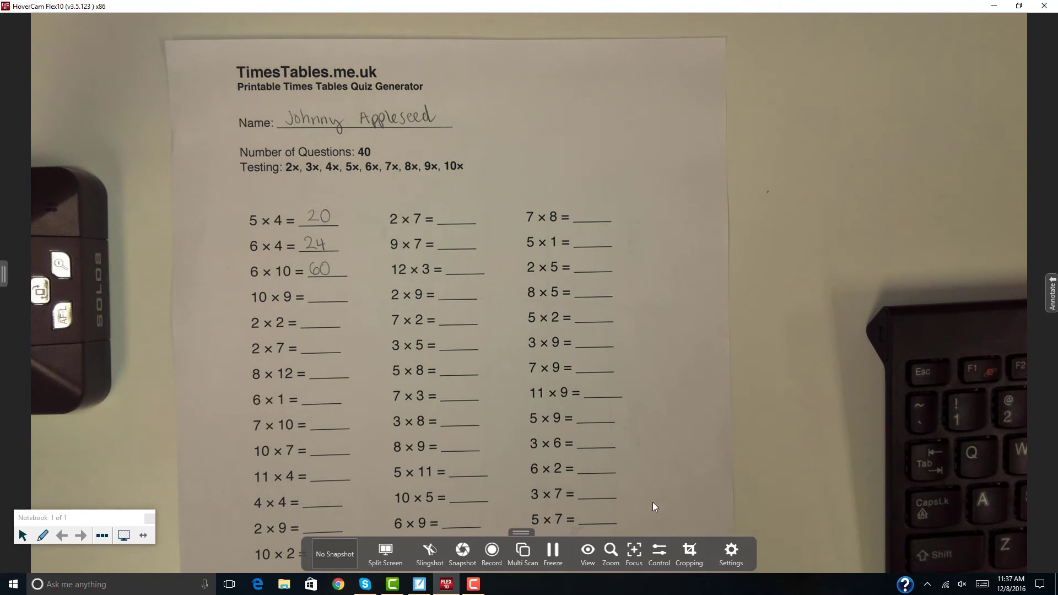
Scribble pen ink across the worksheet questions on notebook page 2.
left_click(42, 535)
left_click_drag(367, 237, 625, 317)
left_click(80, 535)
left_click(62, 535)
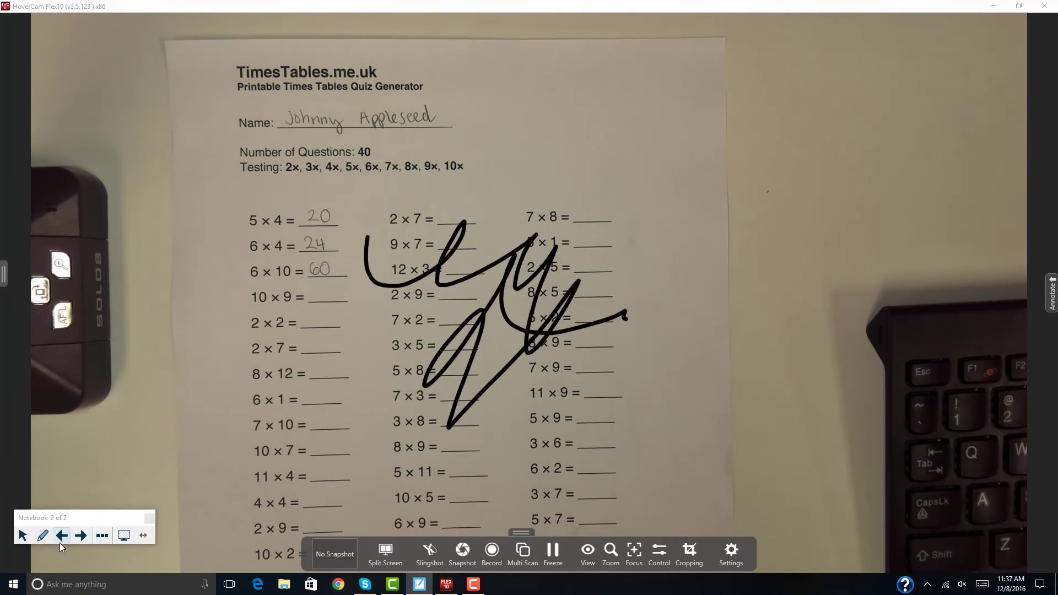
Switch to the Eraser and erase part of the black scribble.
left_click(102, 535)
mouse_move(154, 455)
left_click(69, 465)
mouse_move(501, 292)
left_mouse_down()
mouse_move(529, 331)
mouse_move(577, 340)
mouse_move(452, 353)
left_mouse_up()
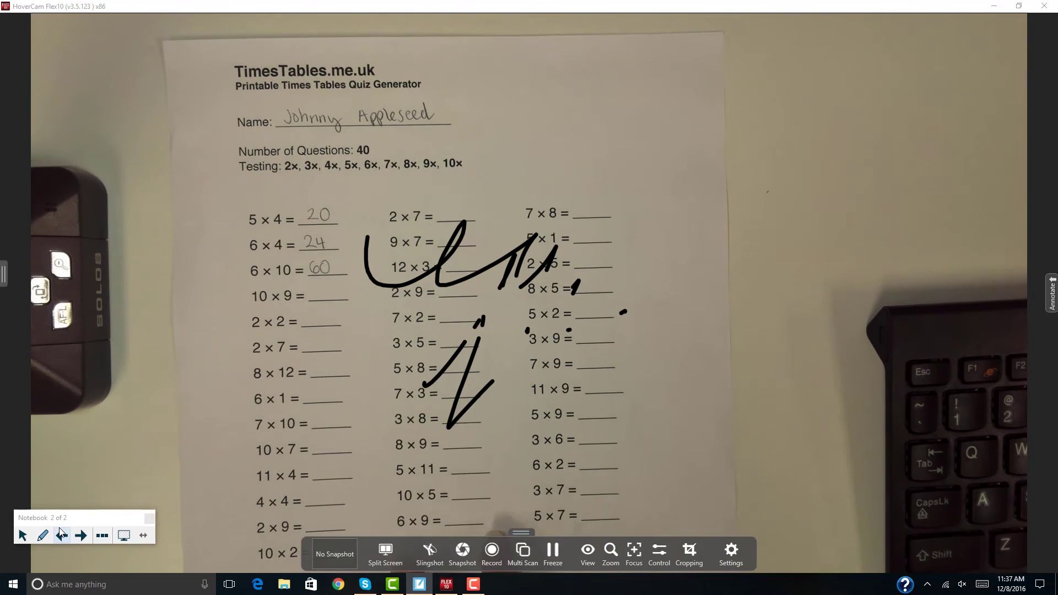
Move the floating toolbar to the top right and erase the remaining ink strokes.
left_click_drag(38, 518, 893, 91)
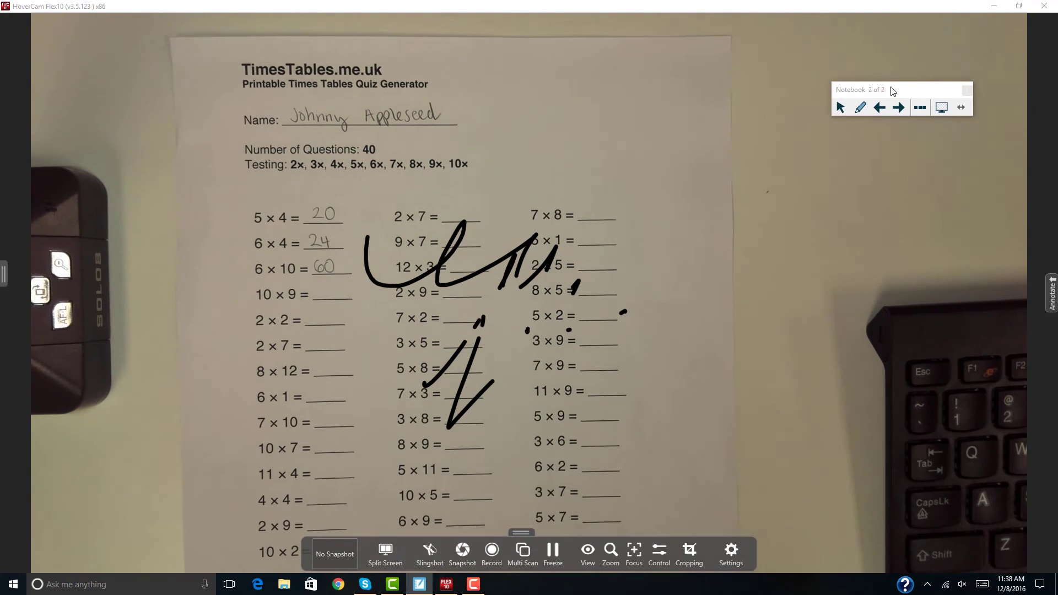
left_click(920, 107)
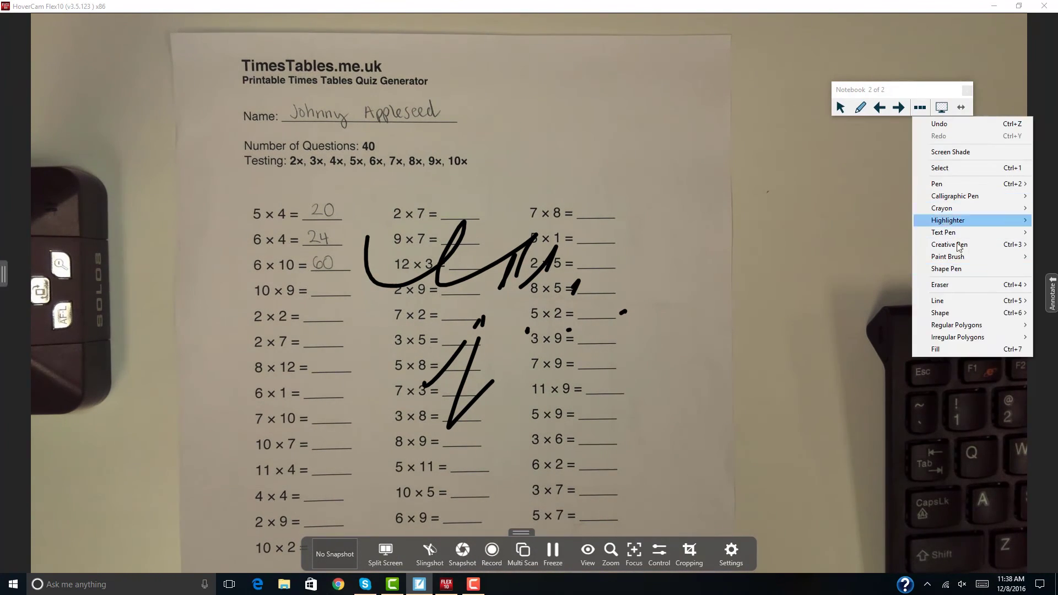
mouse_move(938, 285)
left_click(886, 359)
mouse_move(449, 251)
left_mouse_down()
mouse_move(436, 283)
mouse_move(583, 279)
mouse_move(452, 419)
left_mouse_up()
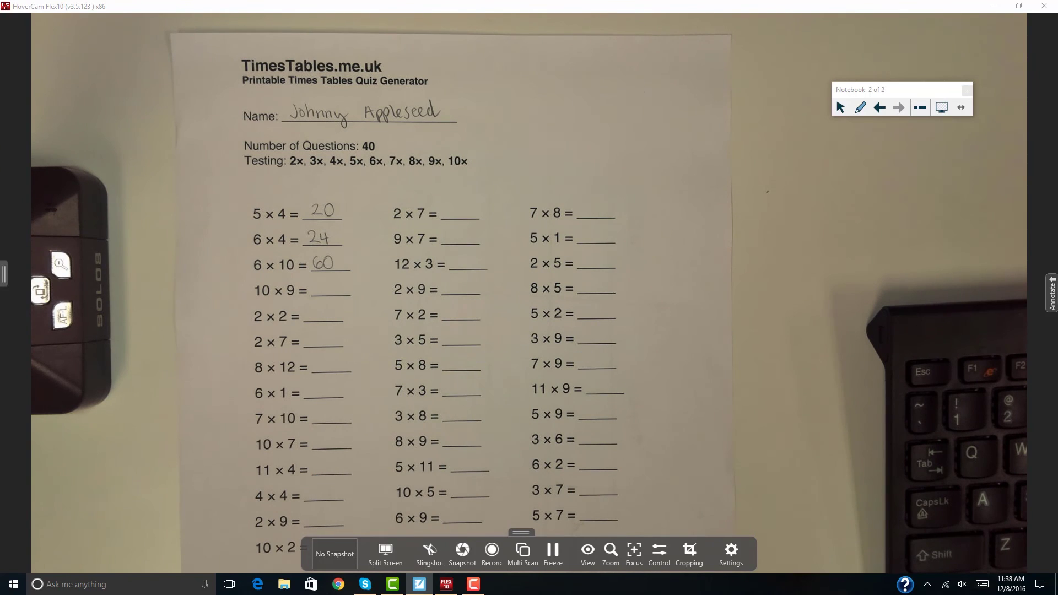
left_click_drag(886, 93, 877, 97)
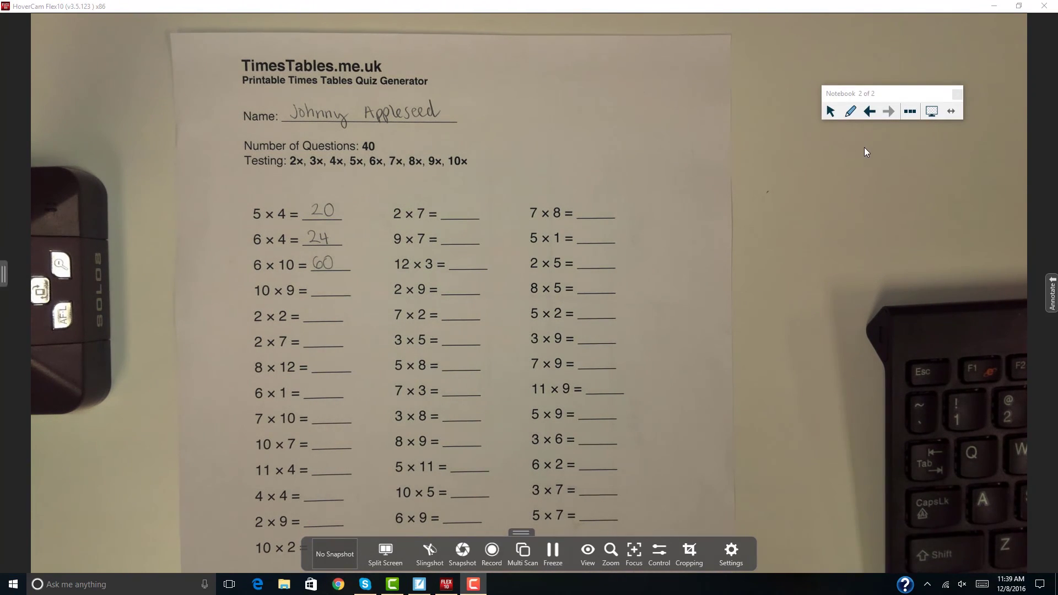
Exit Transparent Background from the floating toolbar to return to the notebook window.
left_click(932, 113)
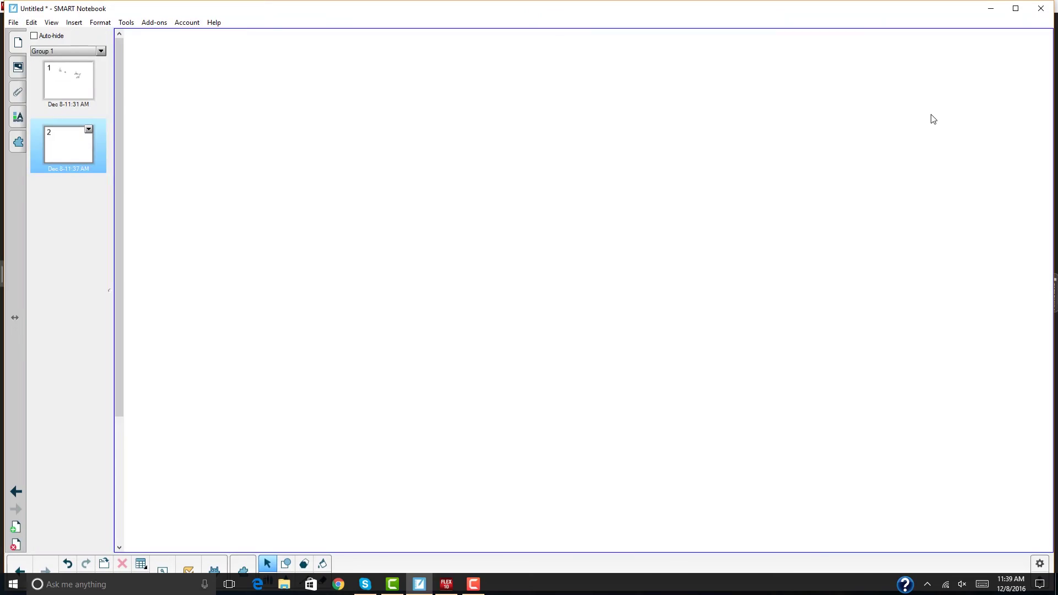